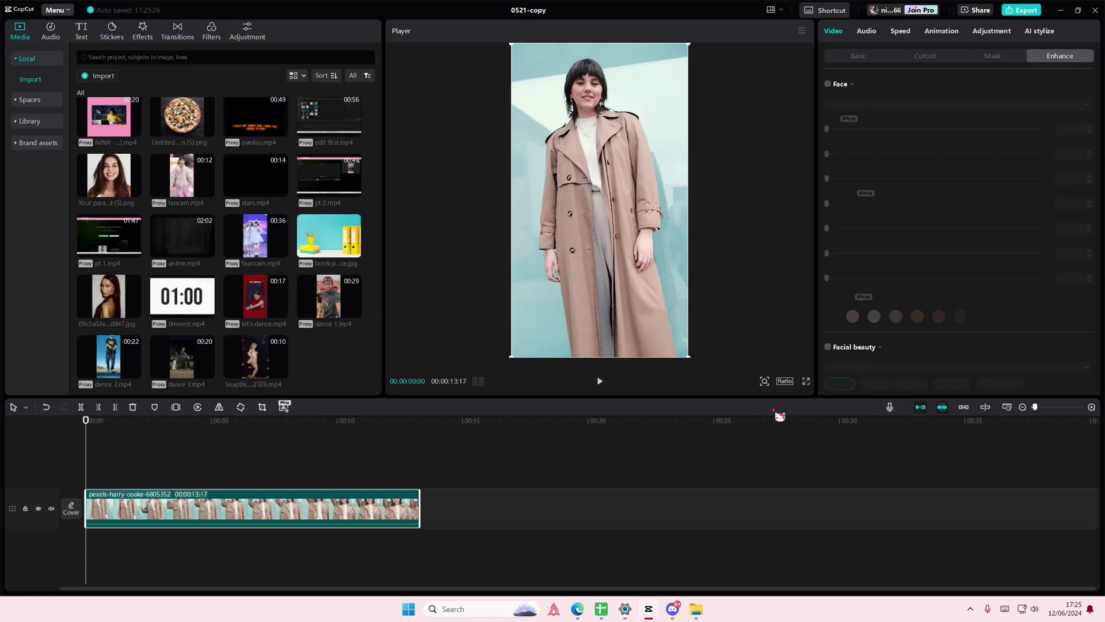
Mute the main track's audio and paste a copy of the woman clip onto an overlay track
{"action": "left_click", "coordinate": [207, 463]}
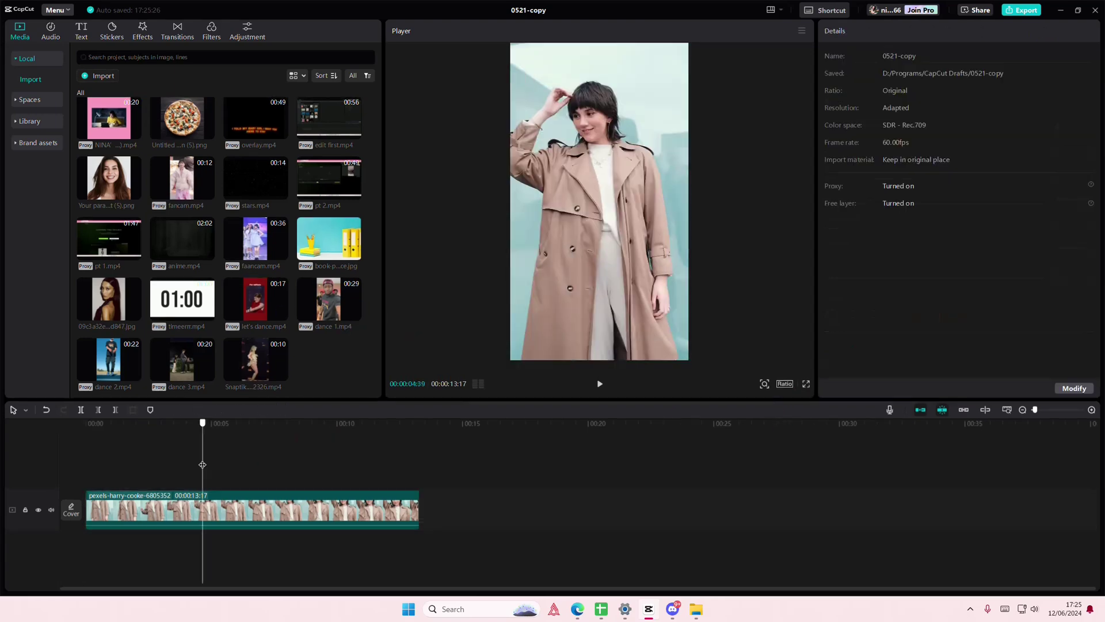
{"action": "left_click", "coordinate": [53, 511]}
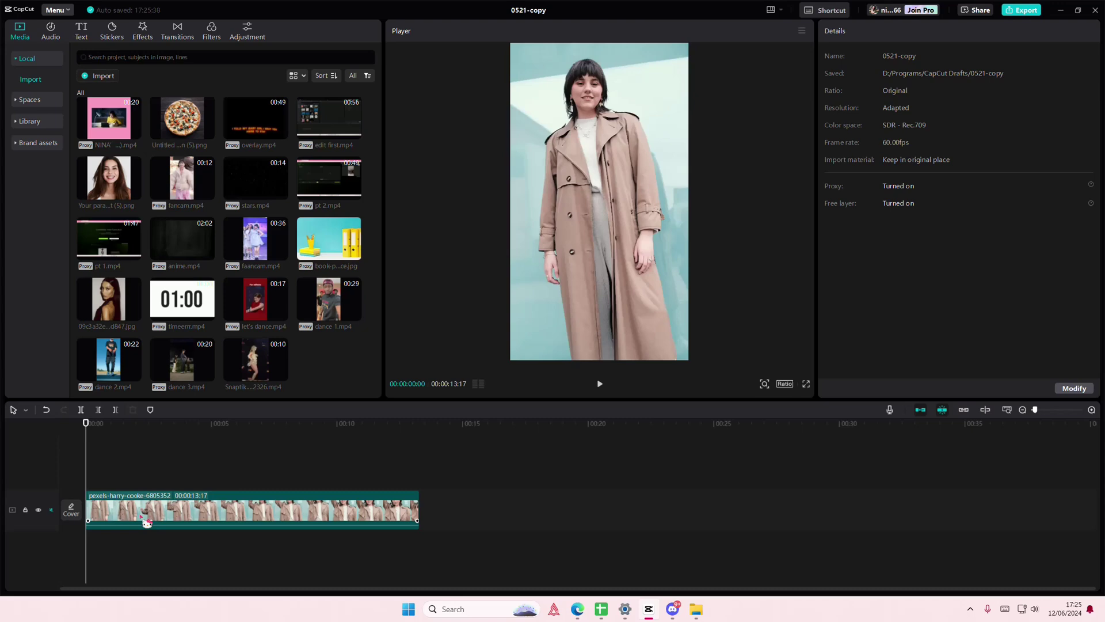
{"action": "key", "text": "ctrl+v"}
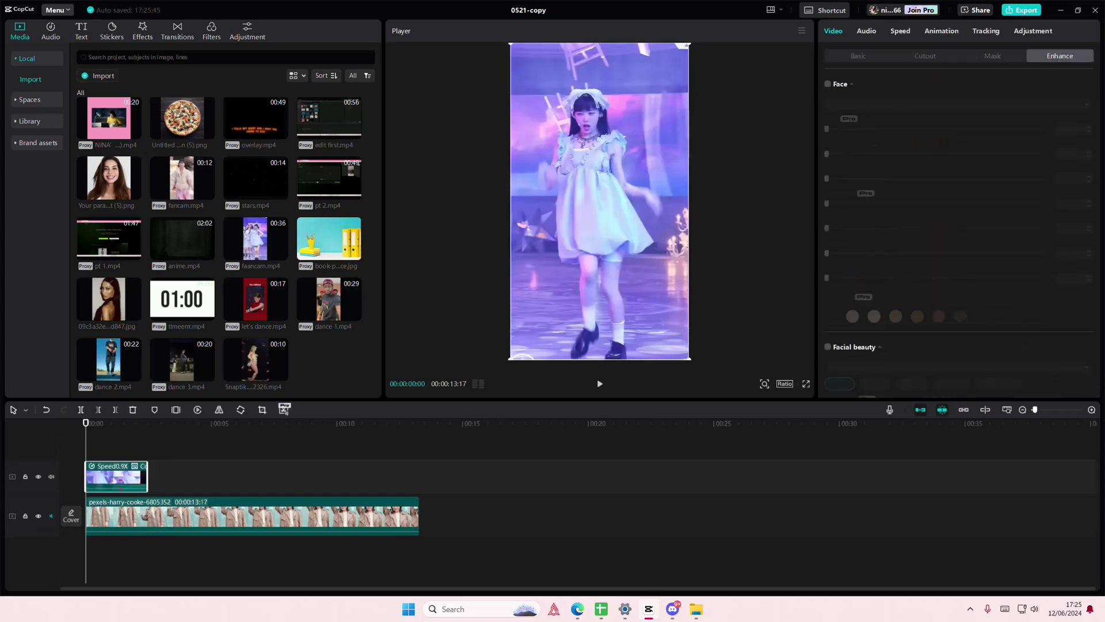
{"action": "key", "text": "Delete"}
{"action": "key", "text": "ctrl+v"}
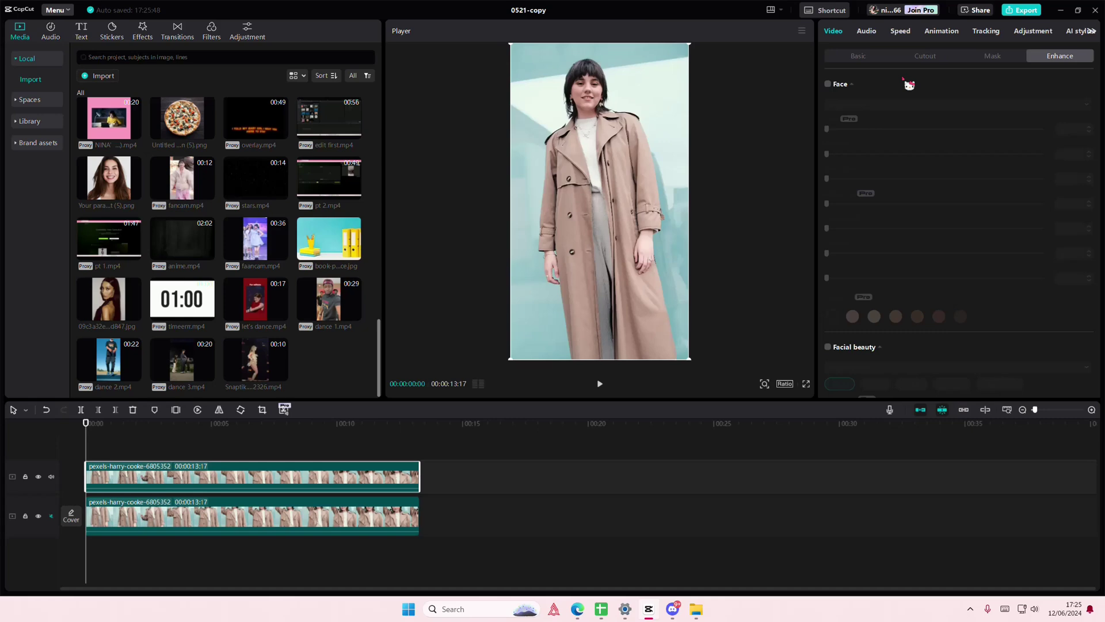
Turn on Auto cutout for the copied woman clip
{"action": "left_click", "coordinate": [916, 56]}
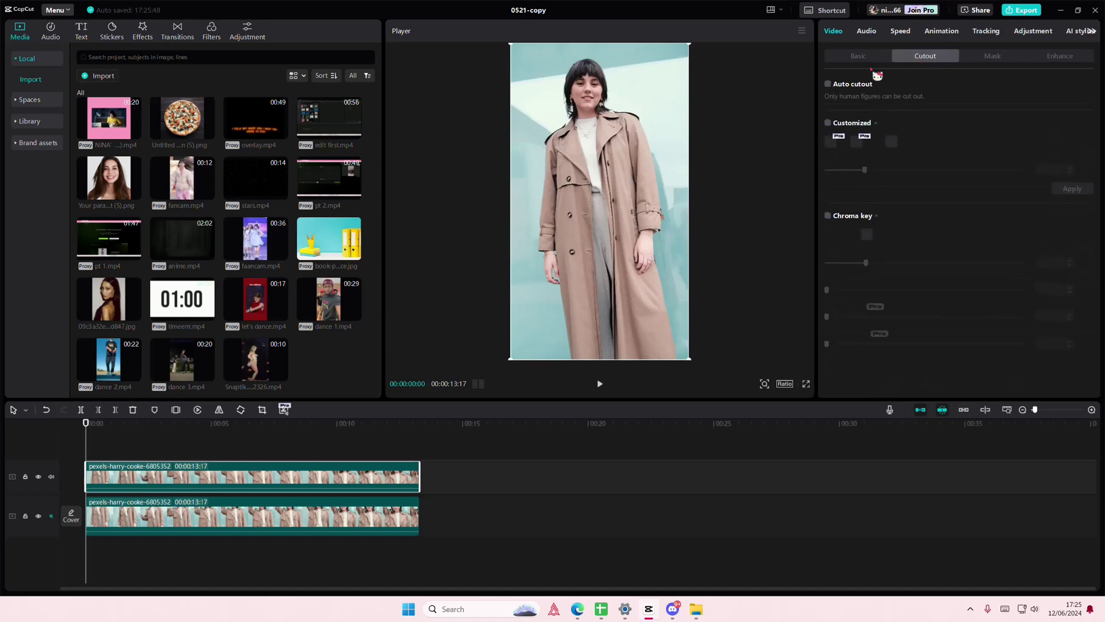
{"action": "left_click", "coordinate": [829, 84]}
{"action": "left_click", "coordinate": [82, 31]}
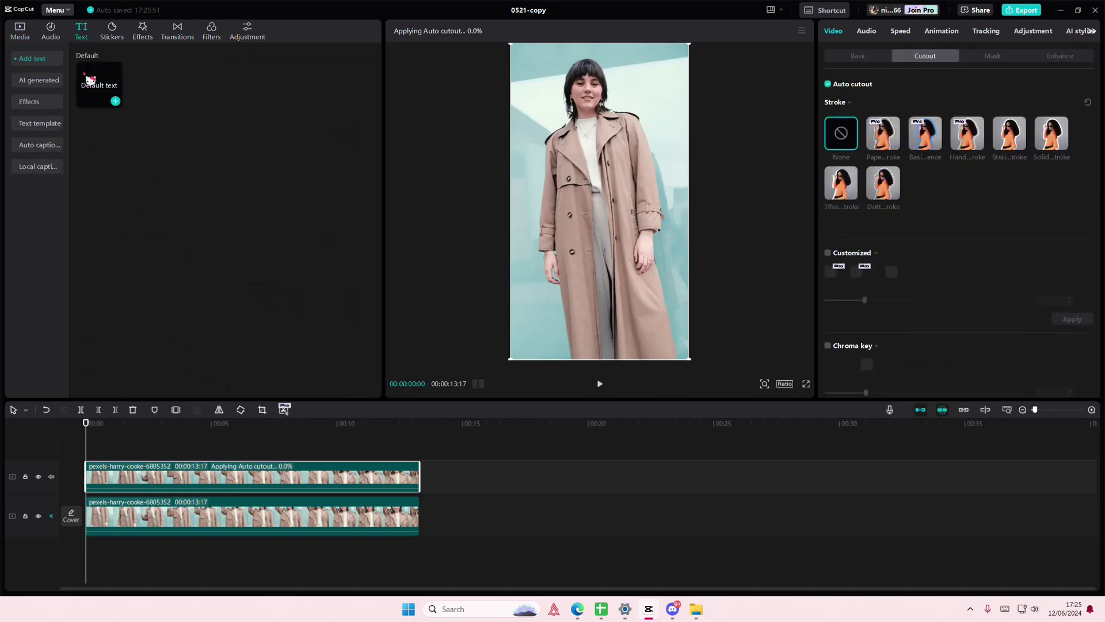
Place default text between the video tracks, change it to OUTFIT and set font size 40
{"action": "left_click_drag", "start_coordinate": [90, 80], "coordinate": [84, 495]}
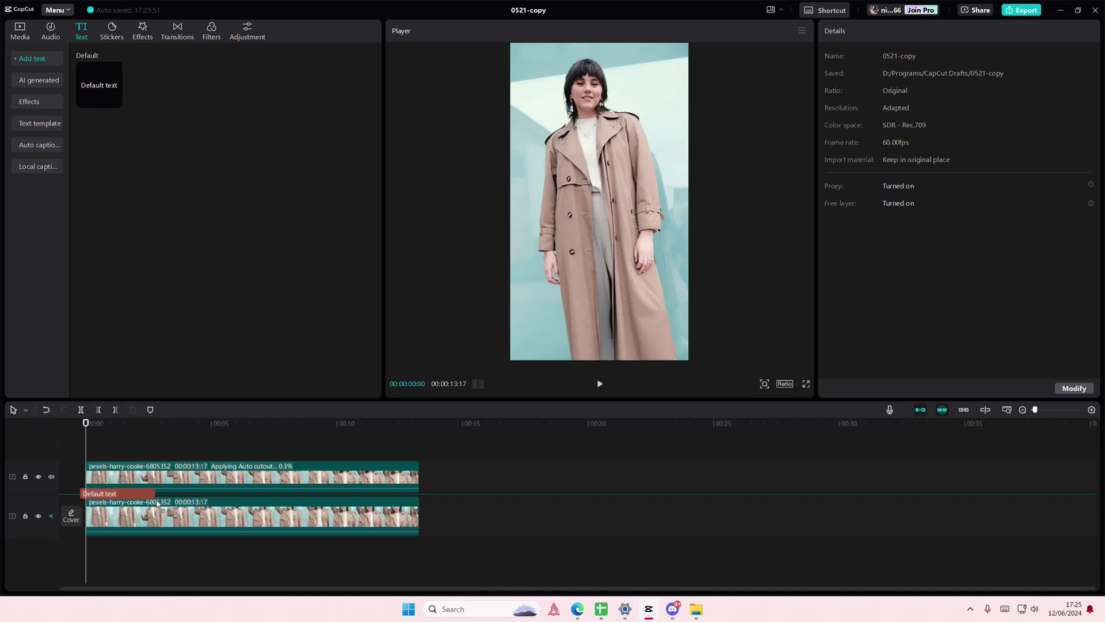
{"action": "left_click_drag", "start_coordinate": [160, 502], "coordinate": [164, 507]}
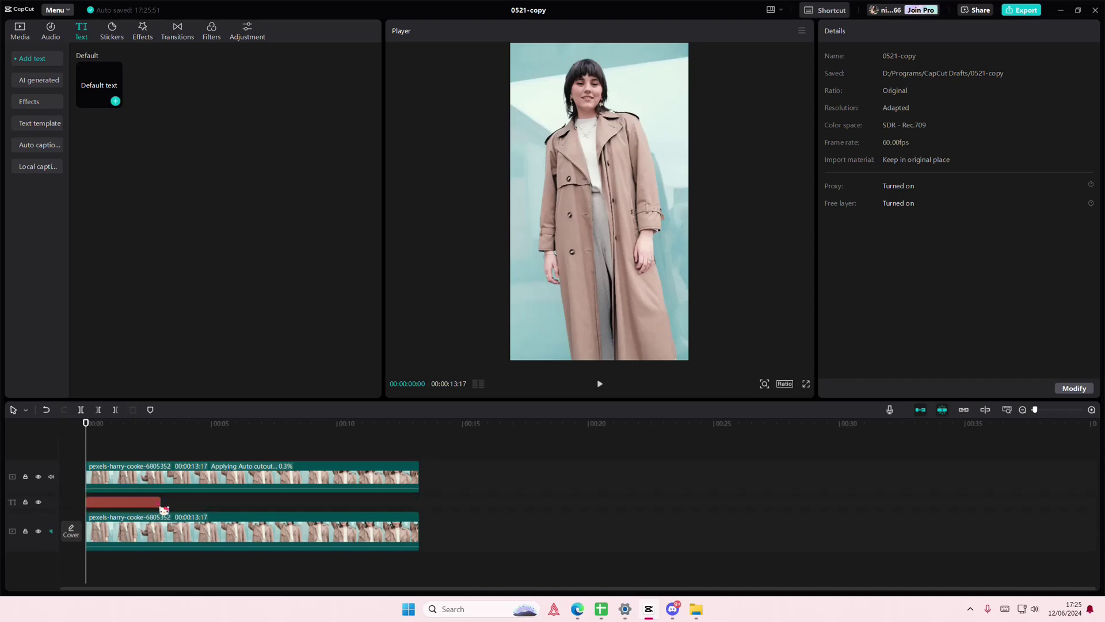
{"action": "left_click_drag", "start_coordinate": [155, 434], "coordinate": [155, 434]}
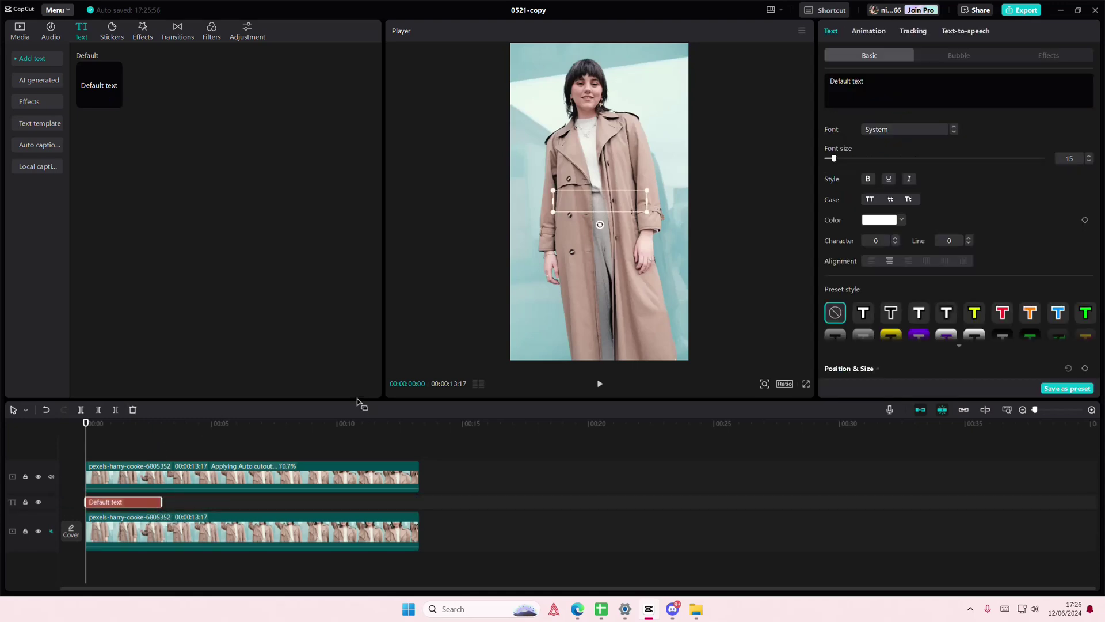
{"action": "left_click", "coordinate": [877, 90]}
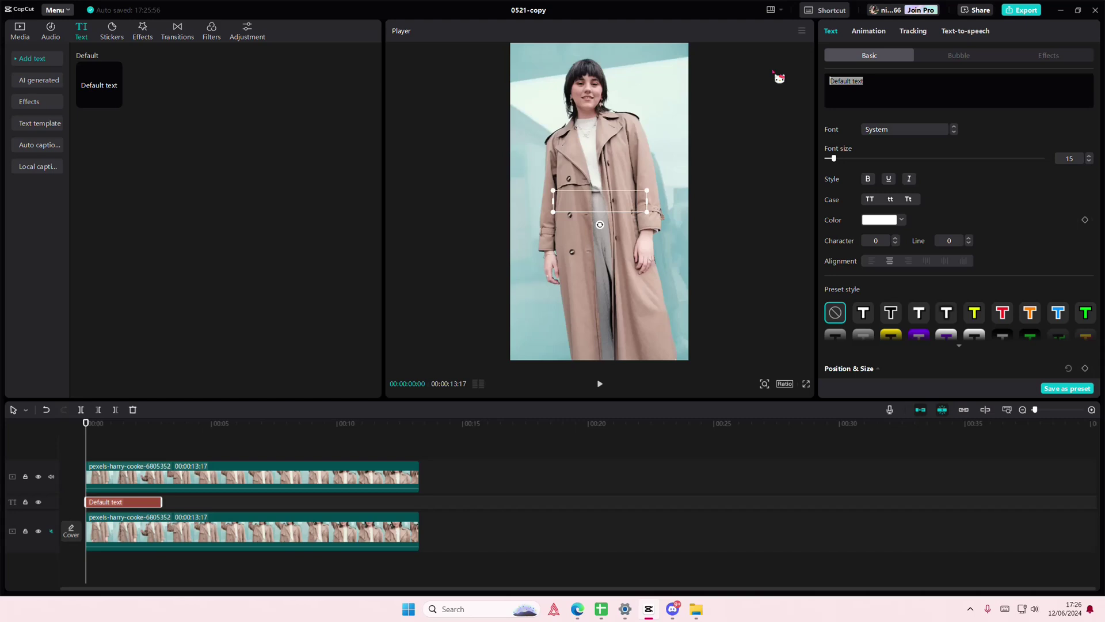
{"action": "type", "text": "OUTFIT"}
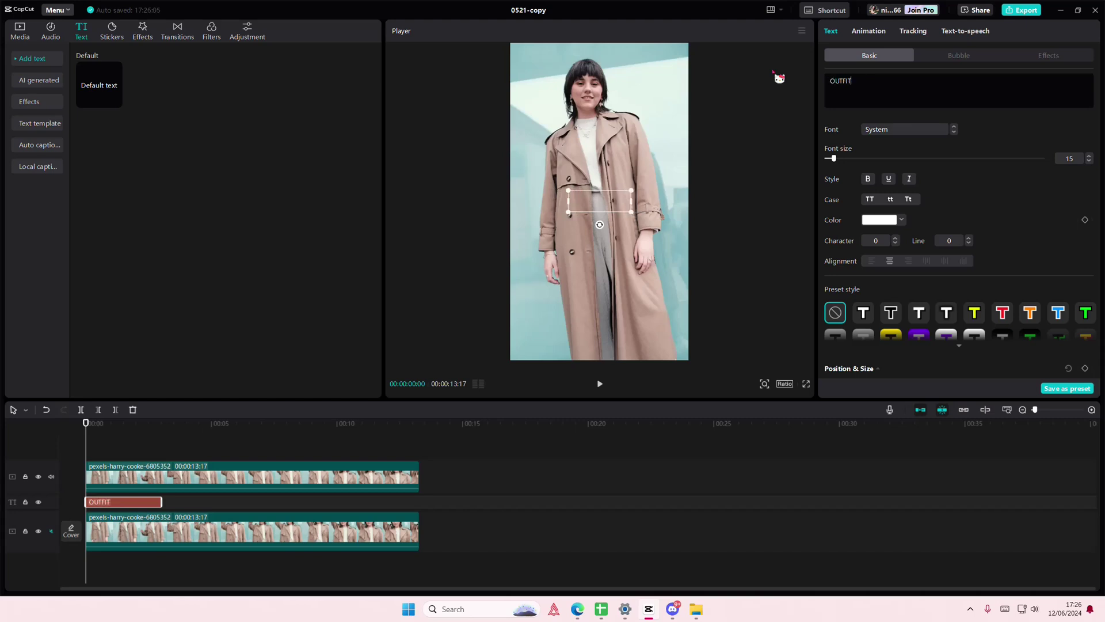
{"action": "left_click_drag", "start_coordinate": [843, 166], "coordinate": [852, 158]}
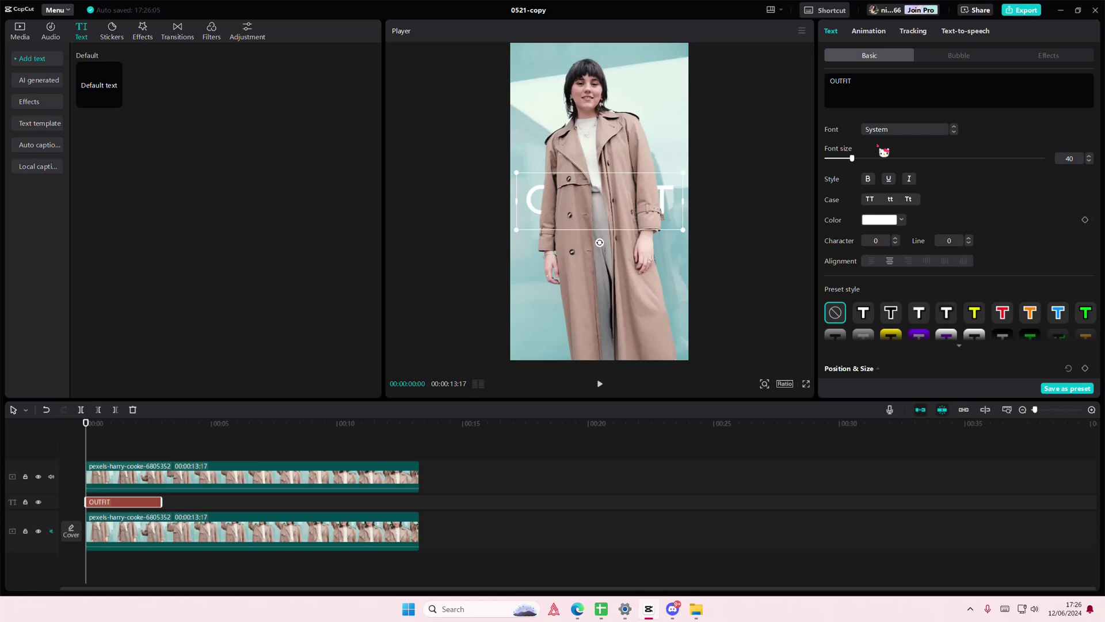
Give OUTFIT the 5th Avenue Regular font, scale it across the frame, and extend it to the video's end
{"action": "left_click", "coordinate": [892, 133]}
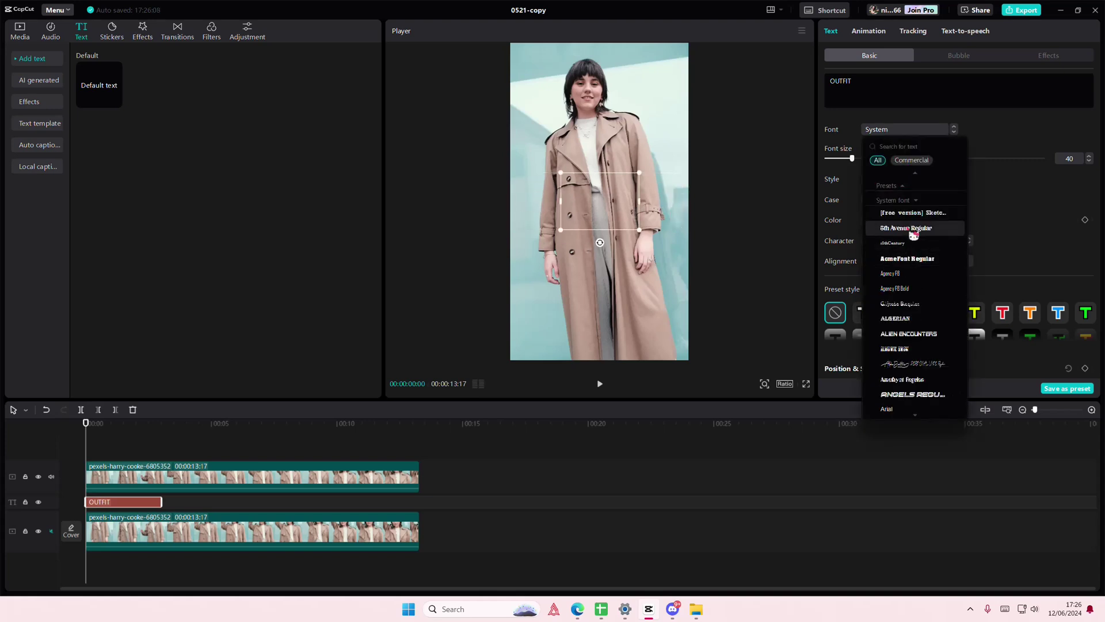
{"action": "left_click", "coordinate": [913, 232]}
{"action": "mouse_move", "coordinate": [640, 228]}
{"action": "left_mouse_down"}
{"action": "mouse_move", "coordinate": [726, 276]}
{"action": "mouse_move", "coordinate": [704, 278]}
{"action": "left_mouse_up"}
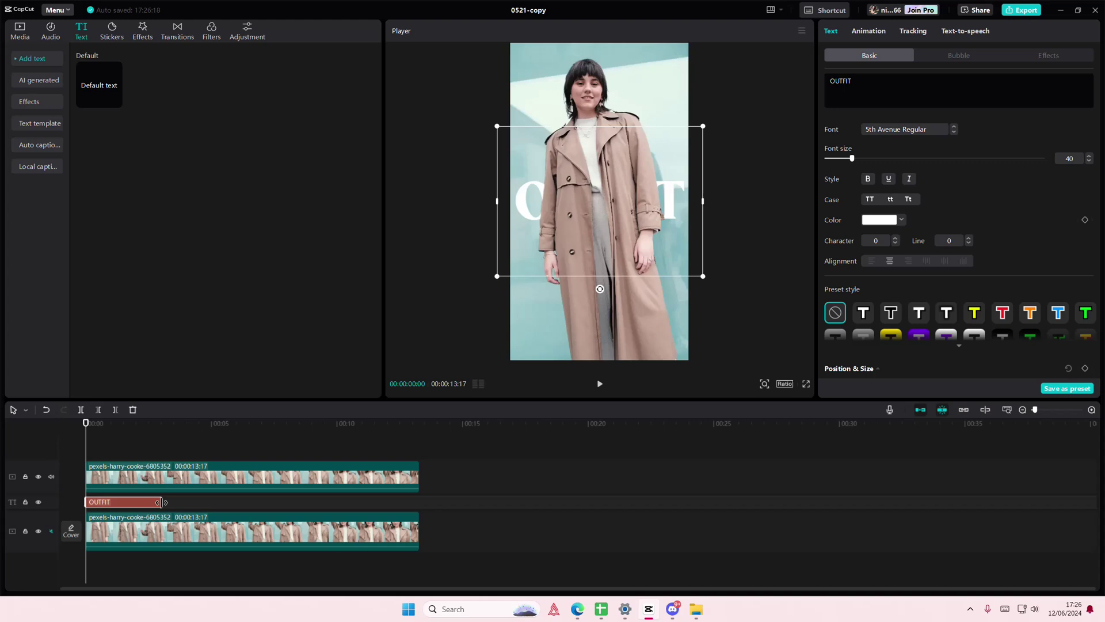
{"action": "left_click_drag", "start_coordinate": [160, 502], "coordinate": [421, 501]}
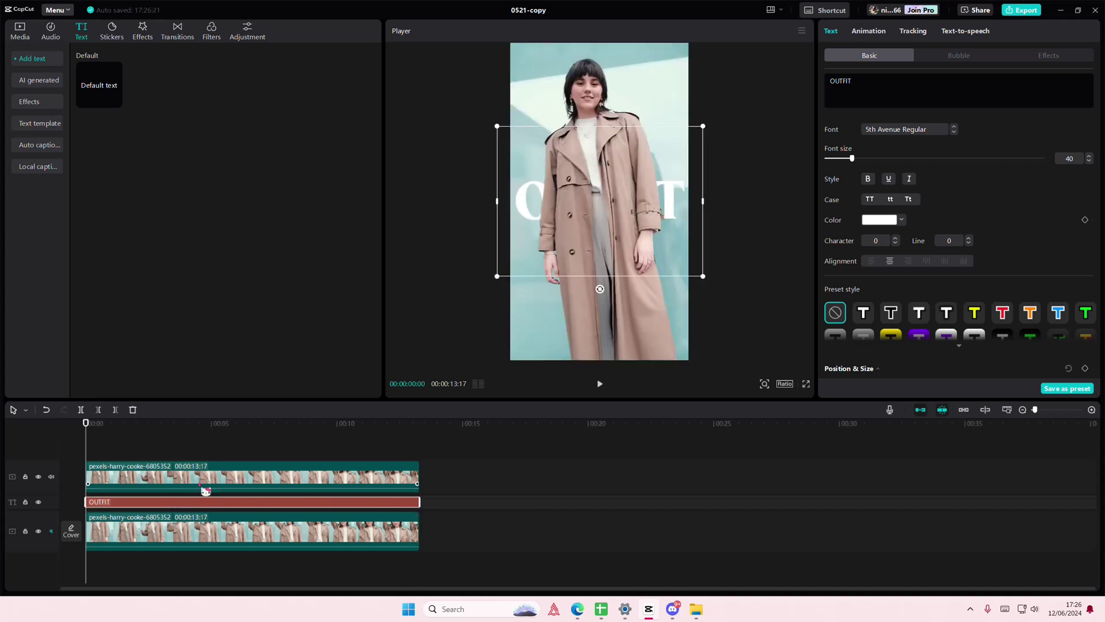
Duplicate OUTFIT with a white stroke of thickness 6 and black fill, on a new top track
{"action": "key", "text": "ctrl+v"}
{"action": "scroll", "coordinate": [869, 353], "scroll_direction": "down", "scroll_amount": 3}
{"action": "scroll", "coordinate": [869, 354], "scroll_direction": "down", "scroll_amount": 3}
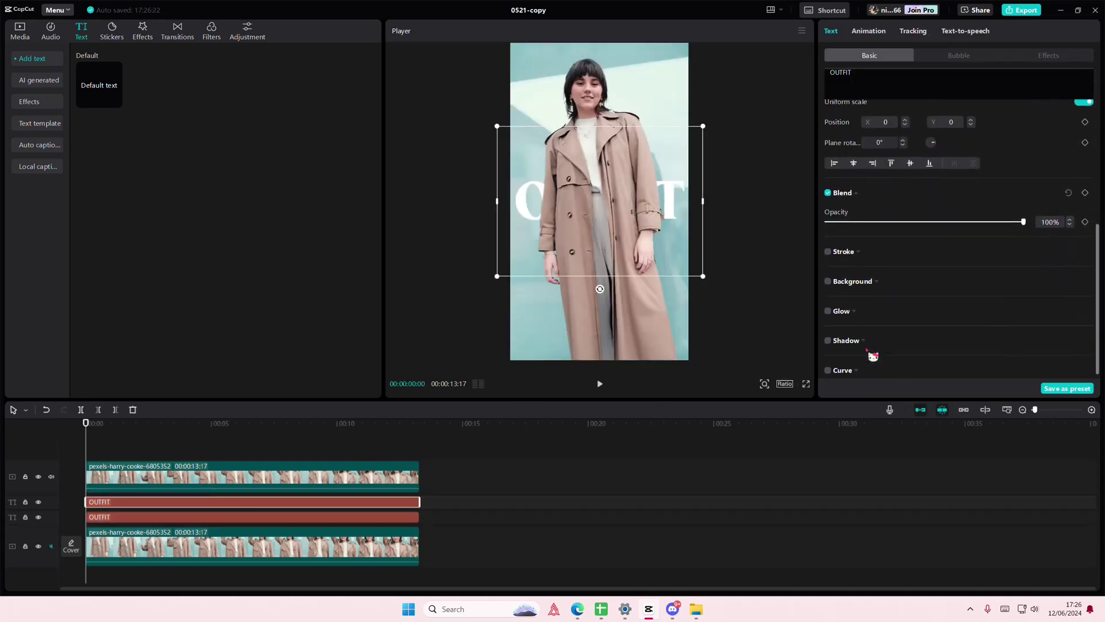
{"action": "left_click", "coordinate": [829, 257]}
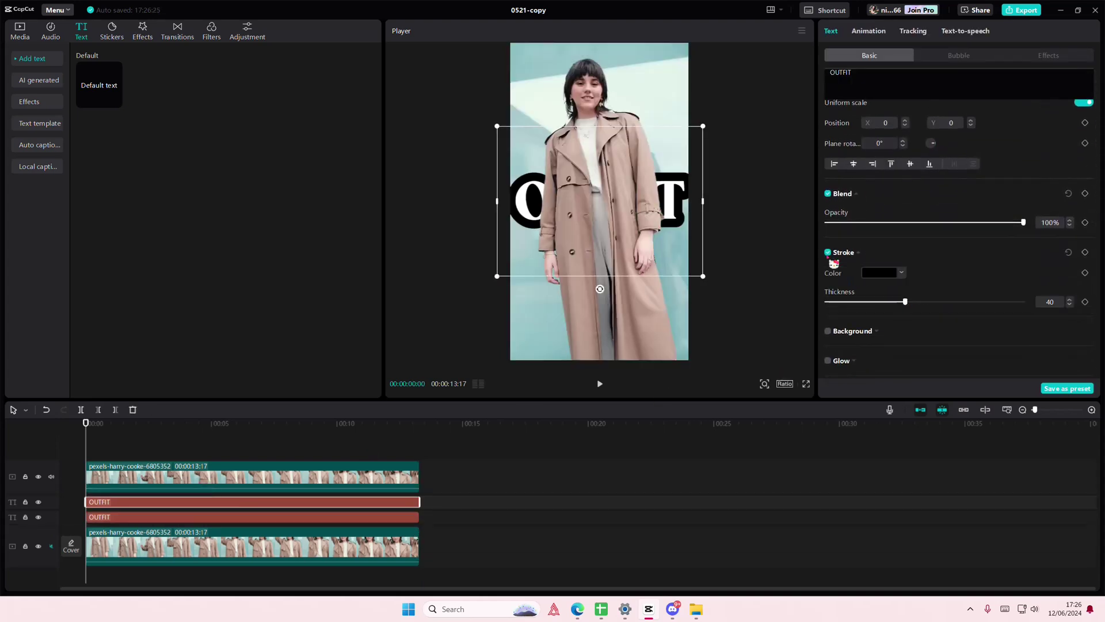
{"action": "left_click", "coordinate": [879, 273]}
{"action": "left_click_drag", "start_coordinate": [876, 301], "coordinate": [820, 286]}
{"action": "left_click", "coordinate": [901, 260]}
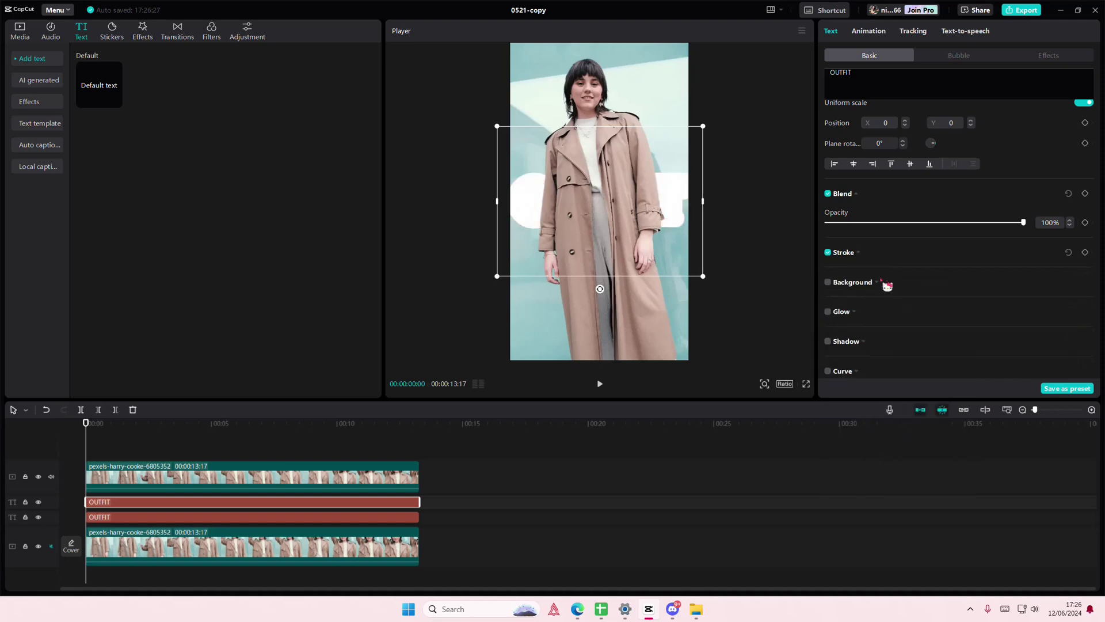
{"action": "mouse_move", "coordinate": [904, 301]}
{"action": "left_mouse_down"}
{"action": "mouse_move", "coordinate": [849, 304]}
{"action": "mouse_move", "coordinate": [837, 312]}
{"action": "mouse_move", "coordinate": [847, 317]}
{"action": "left_mouse_up"}
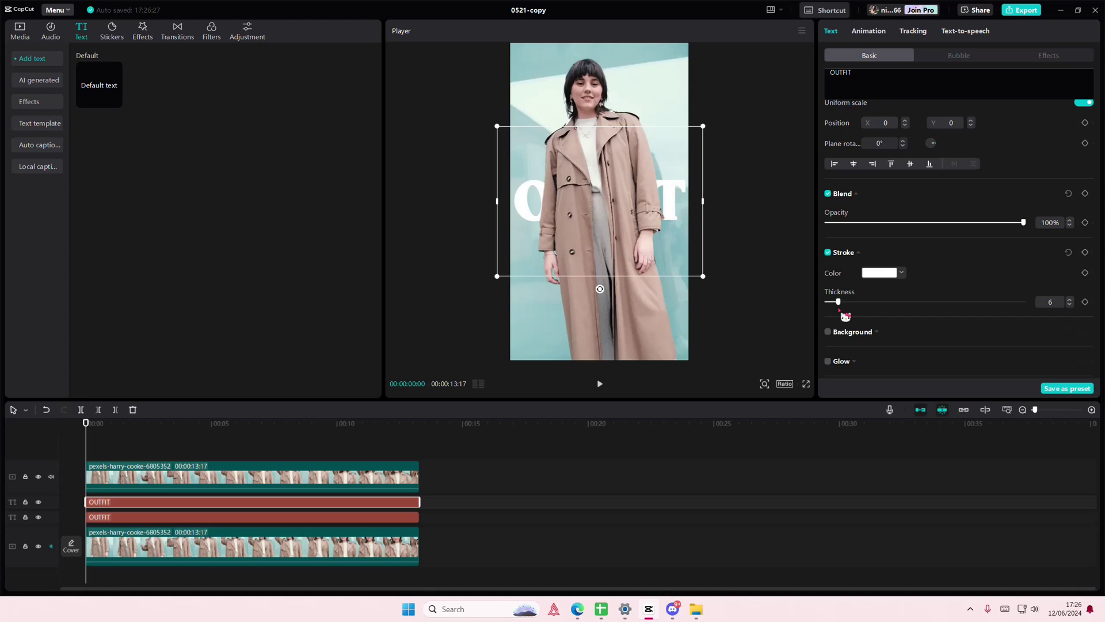
{"action": "scroll", "coordinate": [838, 302], "scroll_direction": "up", "scroll_amount": 3}
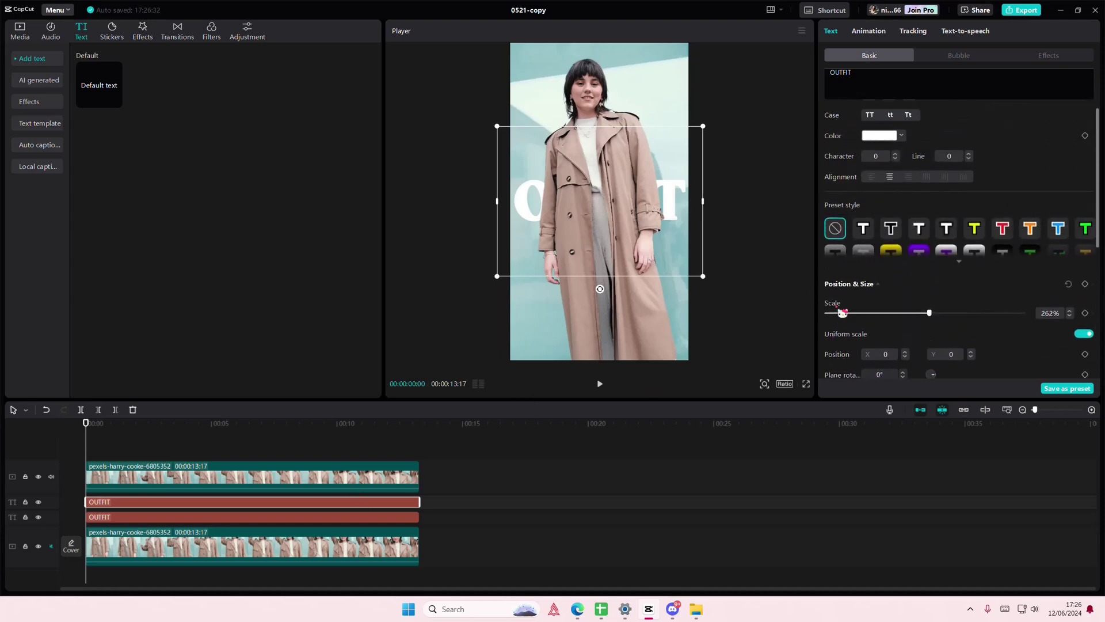
{"action": "scroll", "coordinate": [838, 301], "scroll_direction": "up", "scroll_amount": 3}
{"action": "left_click", "coordinate": [880, 220]}
{"action": "left_click_drag", "start_coordinate": [864, 268], "coordinate": [831, 314]}
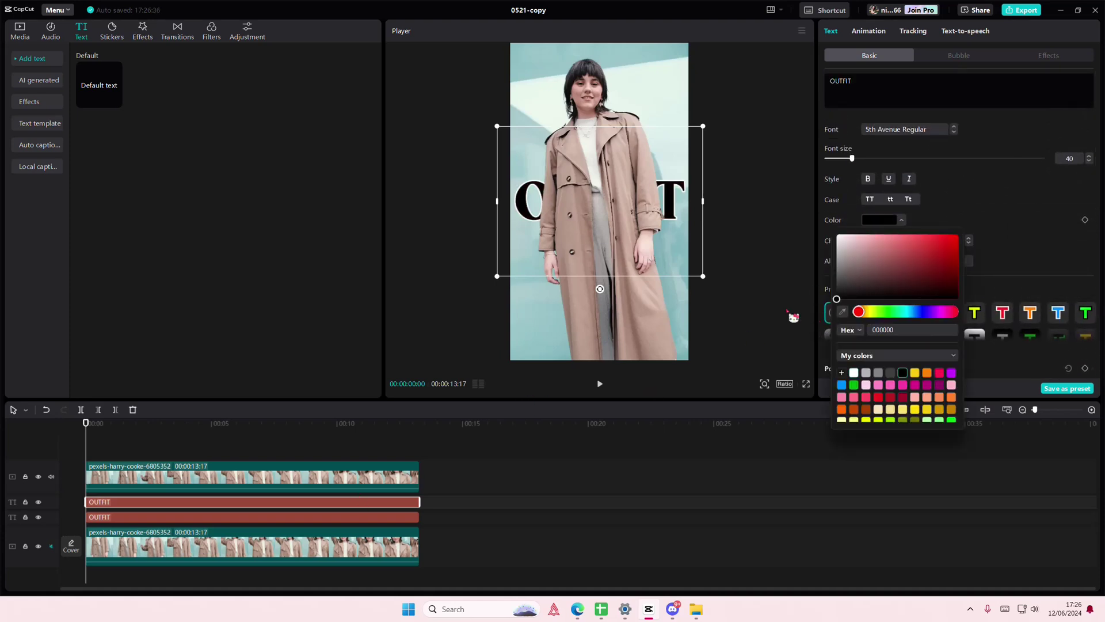
{"action": "left_click_drag", "start_coordinate": [230, 522], "coordinate": [224, 473]}
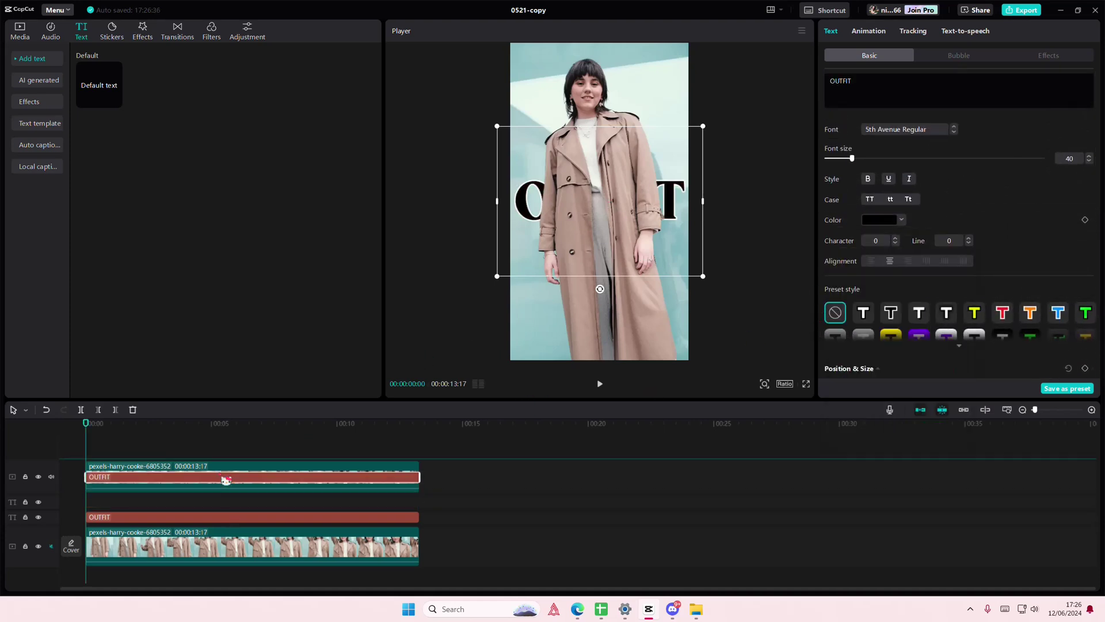
Make the top OUTFIT clip a compound clip with Screen blend mode, then mute the cutout track
{"action": "right_click", "coordinate": [253, 469]}
{"action": "left_click", "coordinate": [290, 525]}
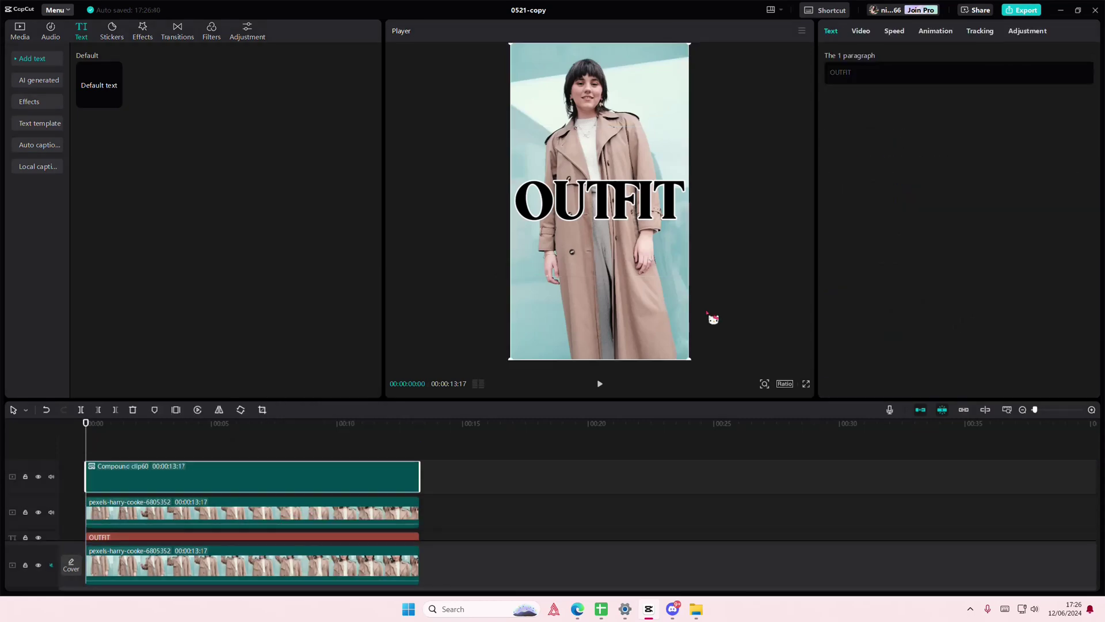
{"action": "left_click", "coordinate": [867, 37]}
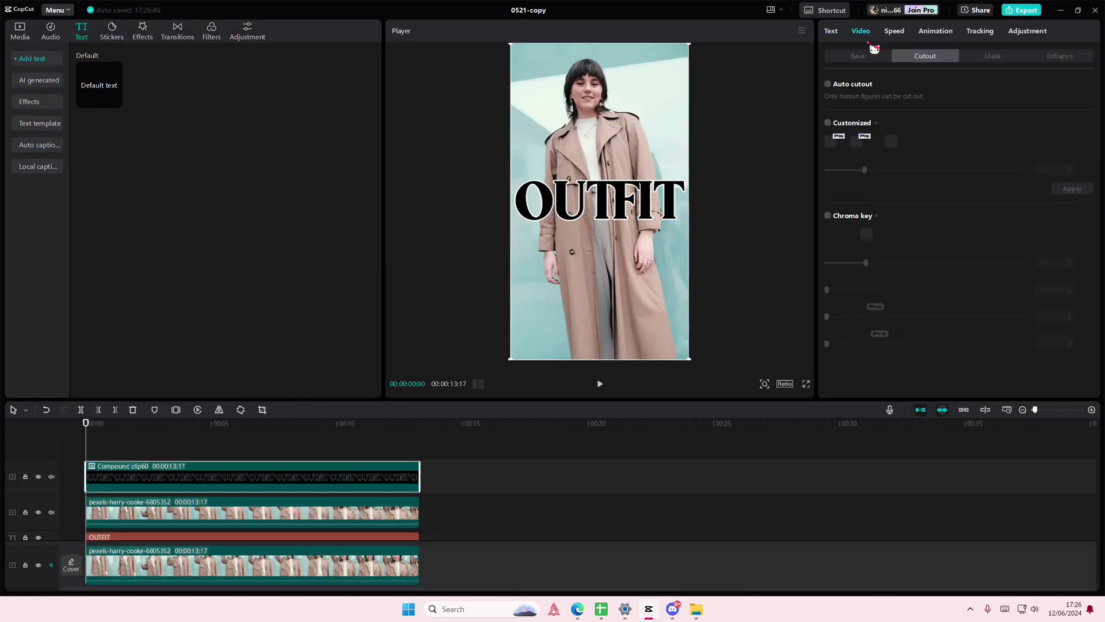
{"action": "left_click", "coordinate": [857, 57]}
{"action": "left_click", "coordinate": [891, 247]}
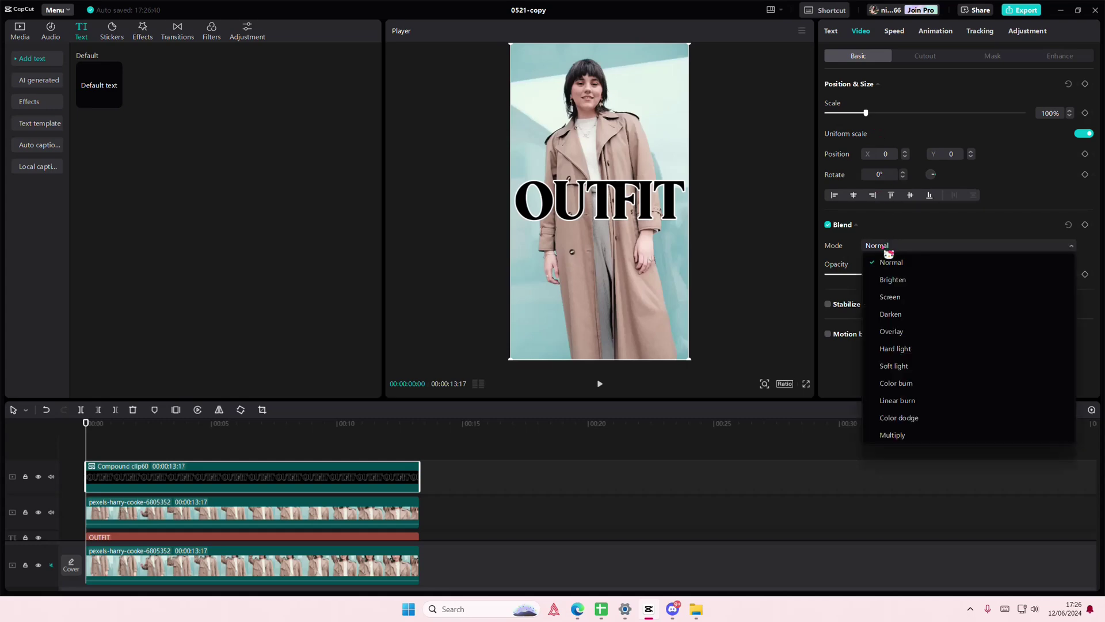
{"action": "left_click", "coordinate": [903, 296]}
{"action": "left_click", "coordinate": [124, 455]}
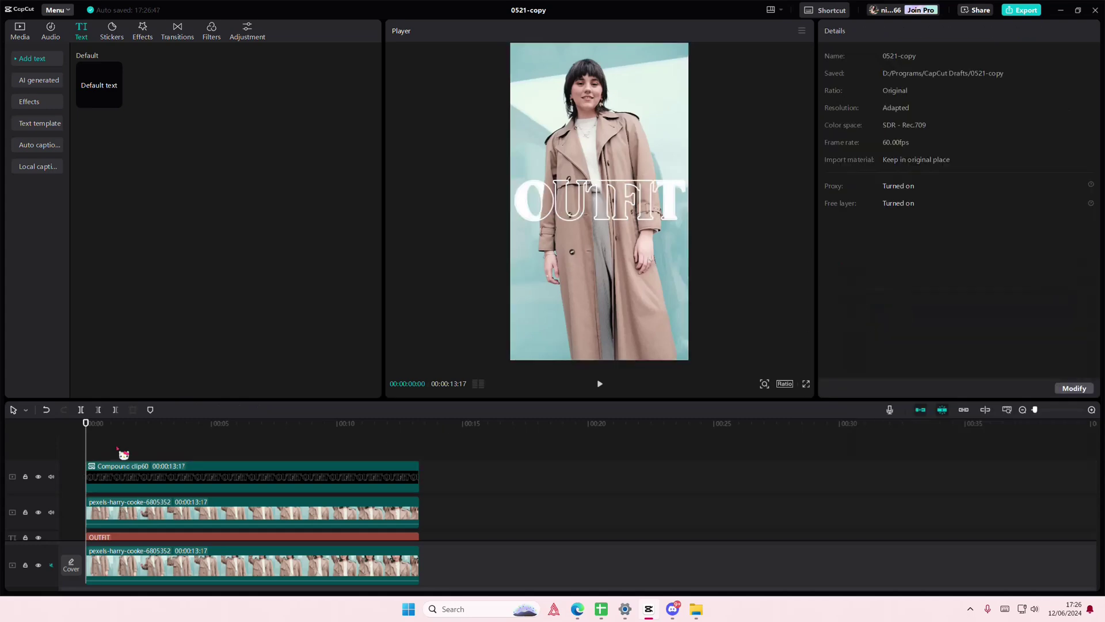
{"action": "left_click", "coordinate": [51, 512]}
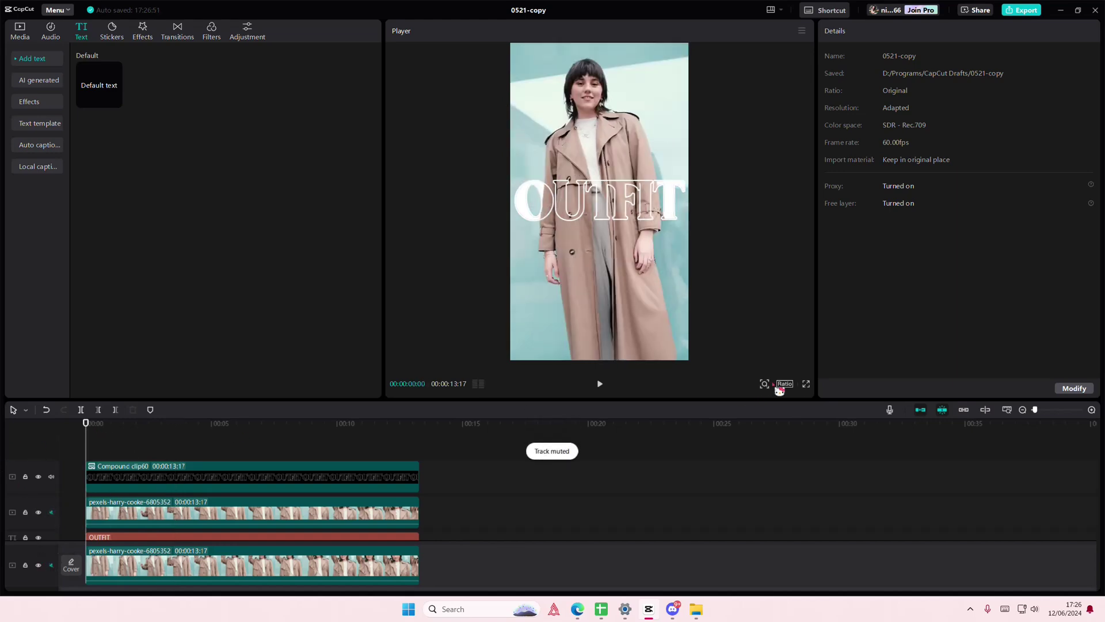
{"action": "left_click", "coordinate": [806, 383]}
{"action": "key", "text": "space"}
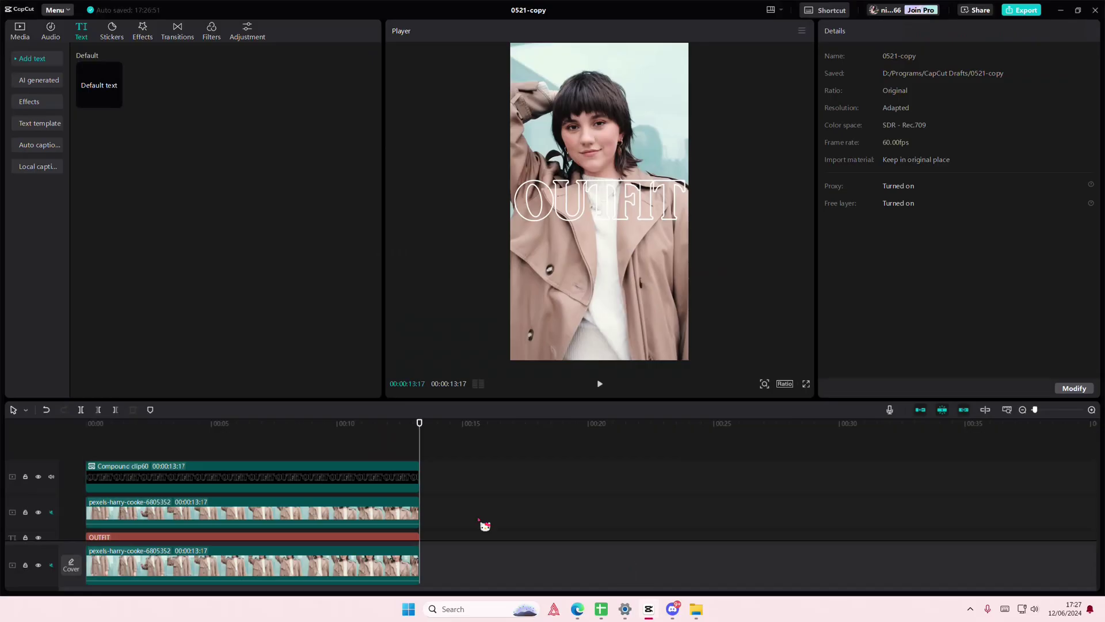
{"action": "mouse_move", "coordinate": [259, 425]}
{"action": "left_mouse_down"}
{"action": "mouse_move", "coordinate": [168, 446]}
{"action": "mouse_move", "coordinate": [53, 437]}
{"action": "mouse_move", "coordinate": [148, 444]}
{"action": "mouse_move", "coordinate": [107, 447]}
{"action": "mouse_move", "coordinate": [142, 454]}
{"action": "left_mouse_up"}
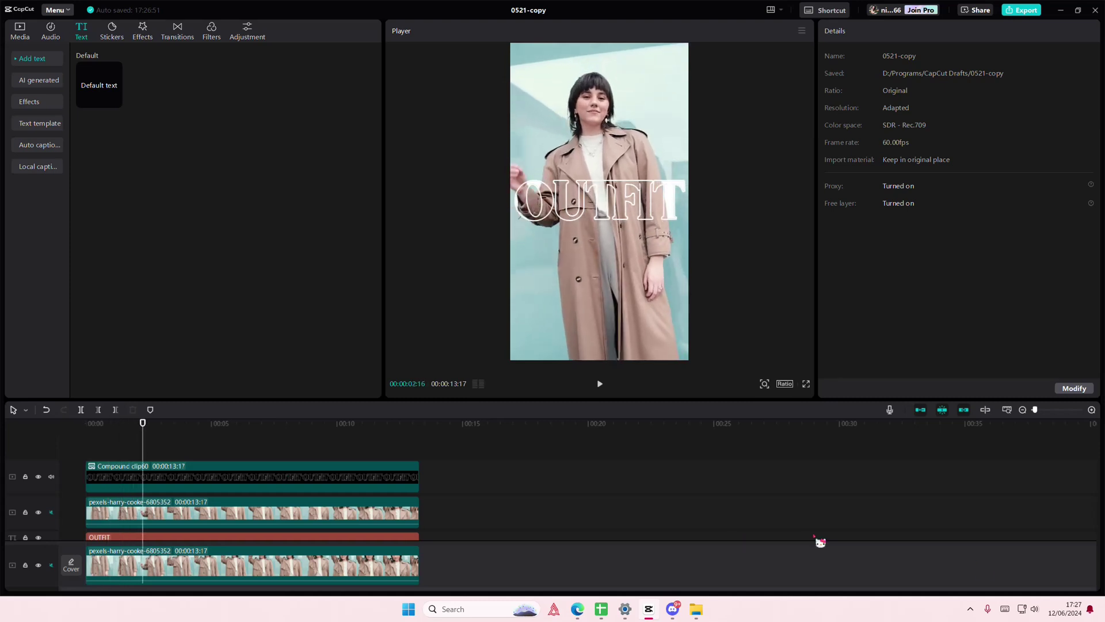